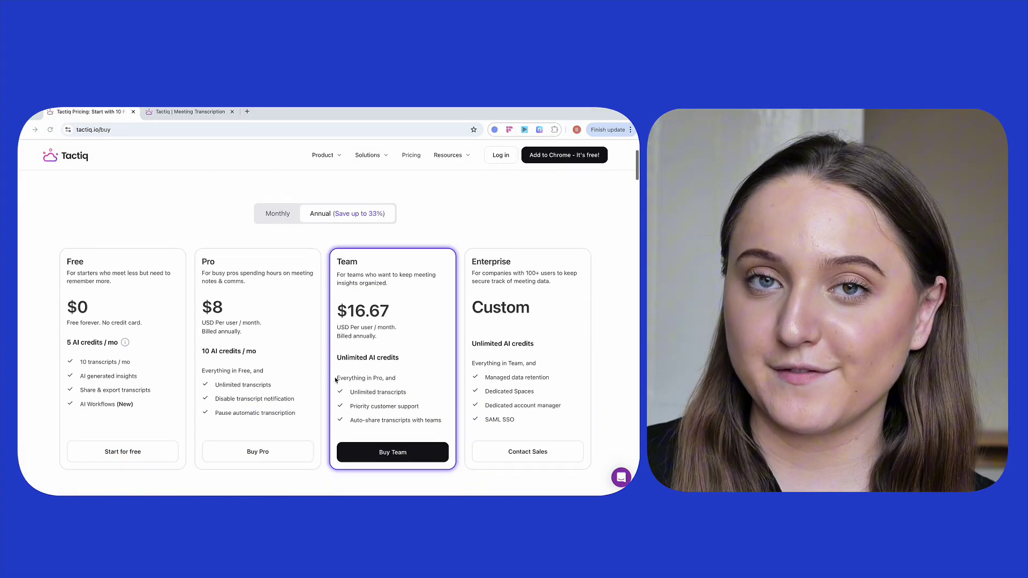
{"action": "scroll", "coordinate": [336, 380], "scroll_direction": "up", "scroll_amount": 2}
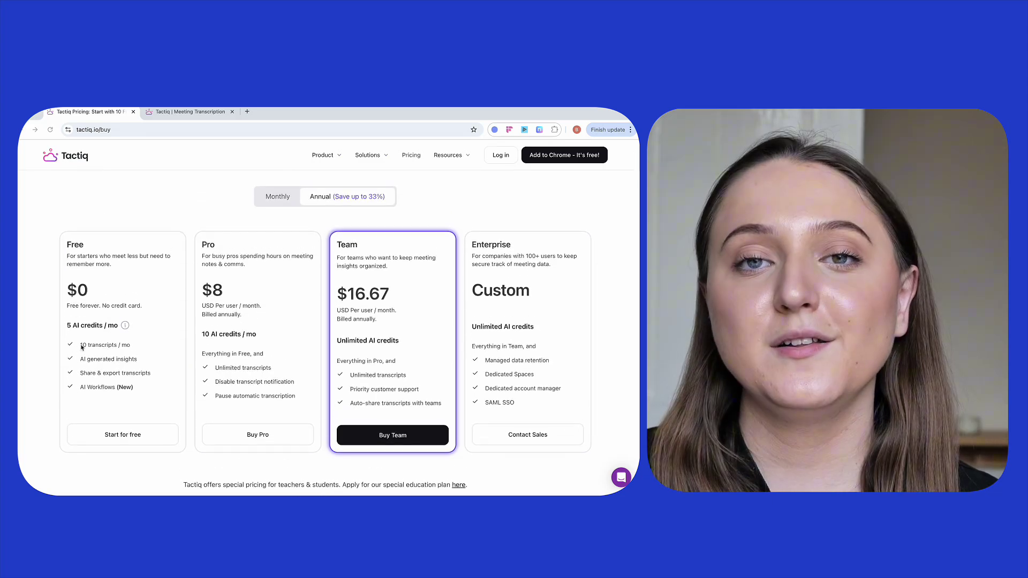
Highlight the Free plan's 10 transcripts/month limit on Tactiq's pricing page, then clear the highlight.
{"action": "left_click_drag", "start_coordinate": [82, 345], "coordinate": [130, 345]}
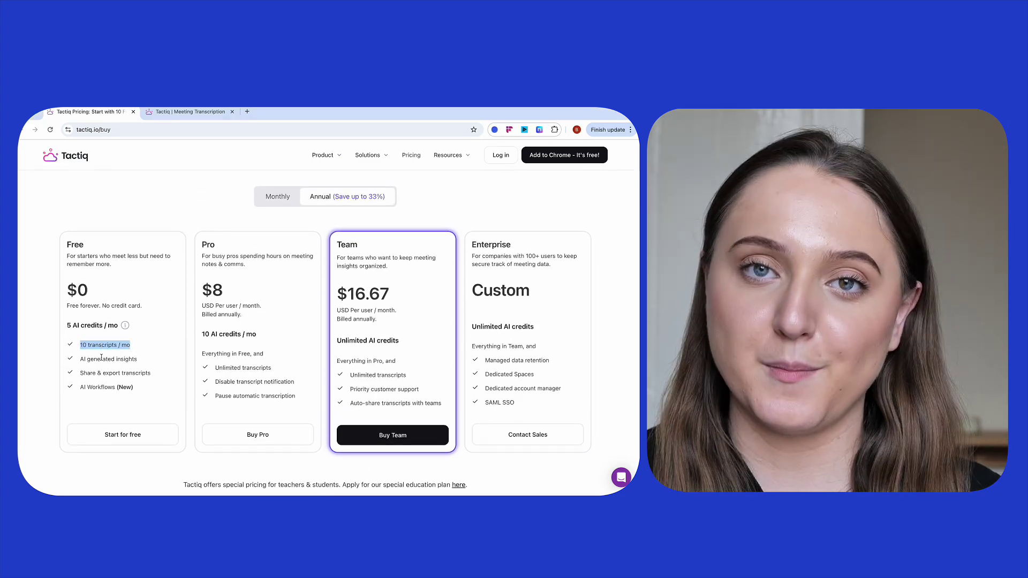
{"action": "left_click", "coordinate": [100, 356]}
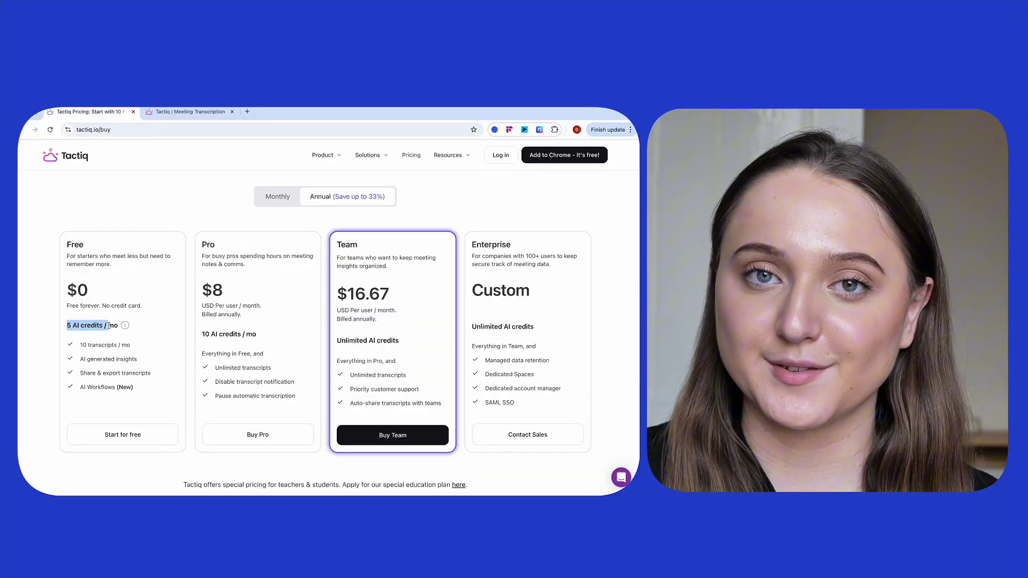
{"action": "left_click", "coordinate": [95, 358]}
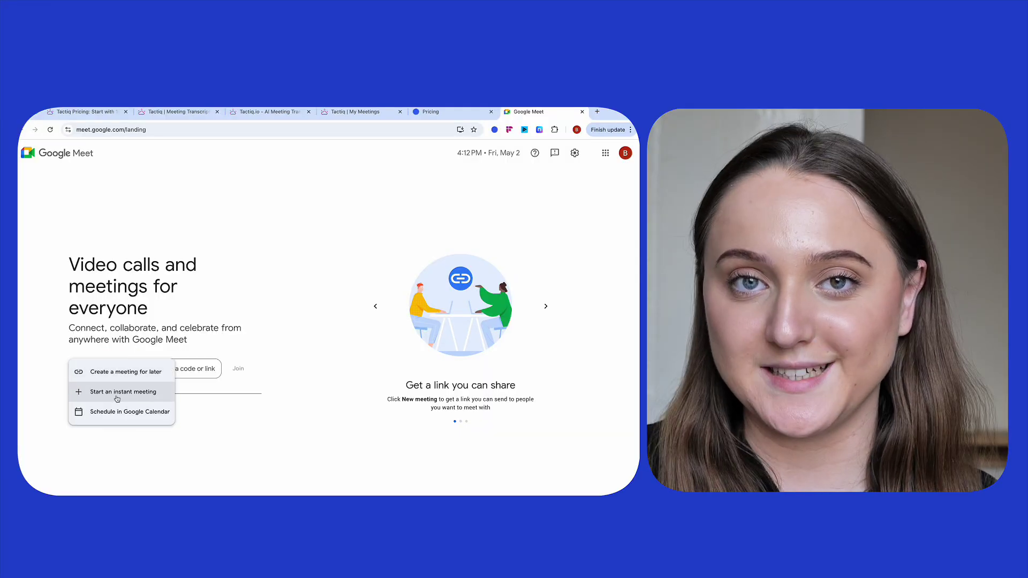
Start an instant Google Meet call with Tactiq transcribing live alongside it.
{"action": "left_click", "coordinate": [122, 390]}
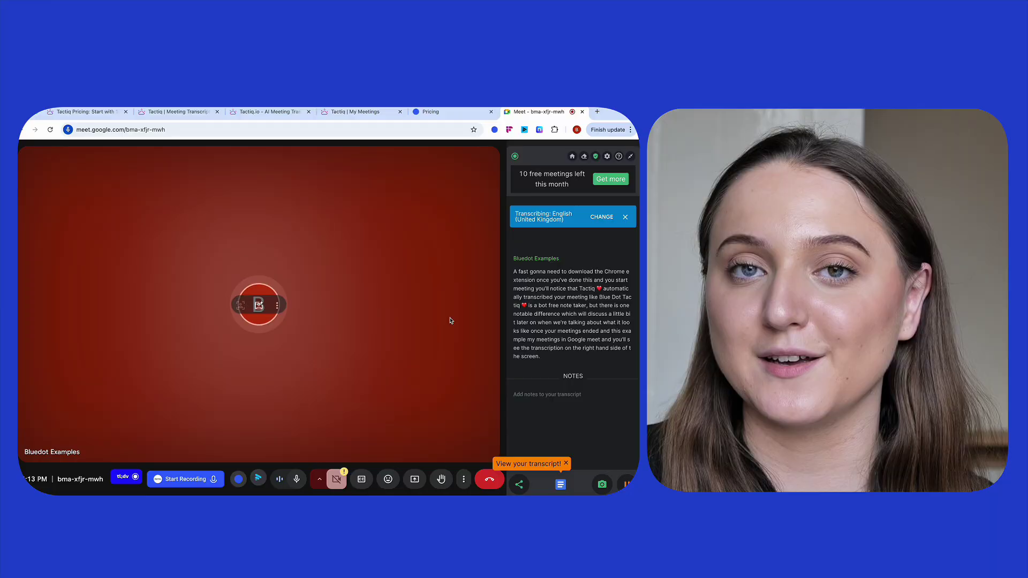
Write a note in the Tactiq Notes box and browse the transcription language list.
{"action": "left_click", "coordinate": [563, 394]}
{"action": "type", "text": "Here is space for "}
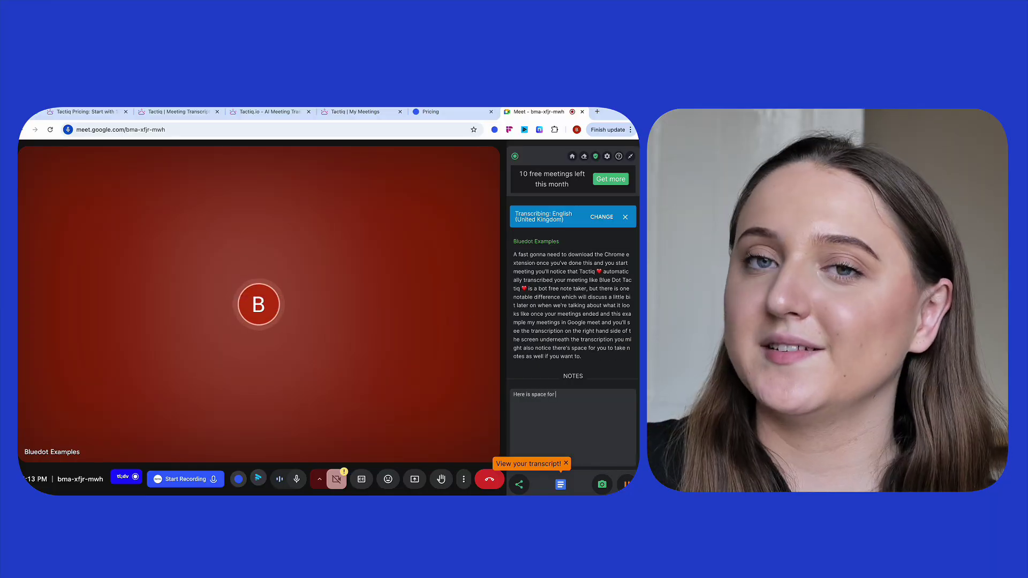
{"action": "type", "text": "notes"}
{"action": "key", "text": "Return"}
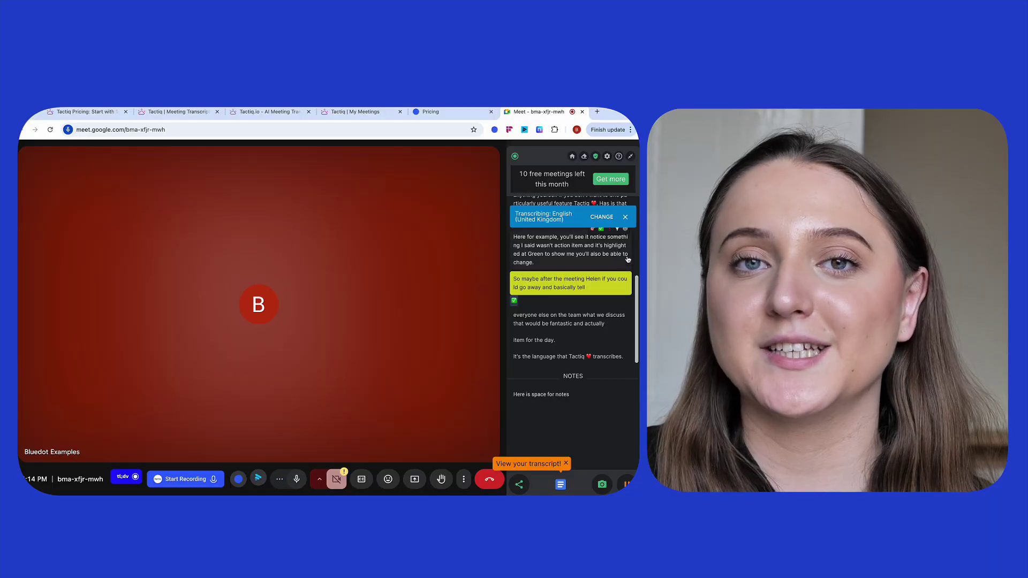
{"action": "left_click", "coordinate": [601, 217]}
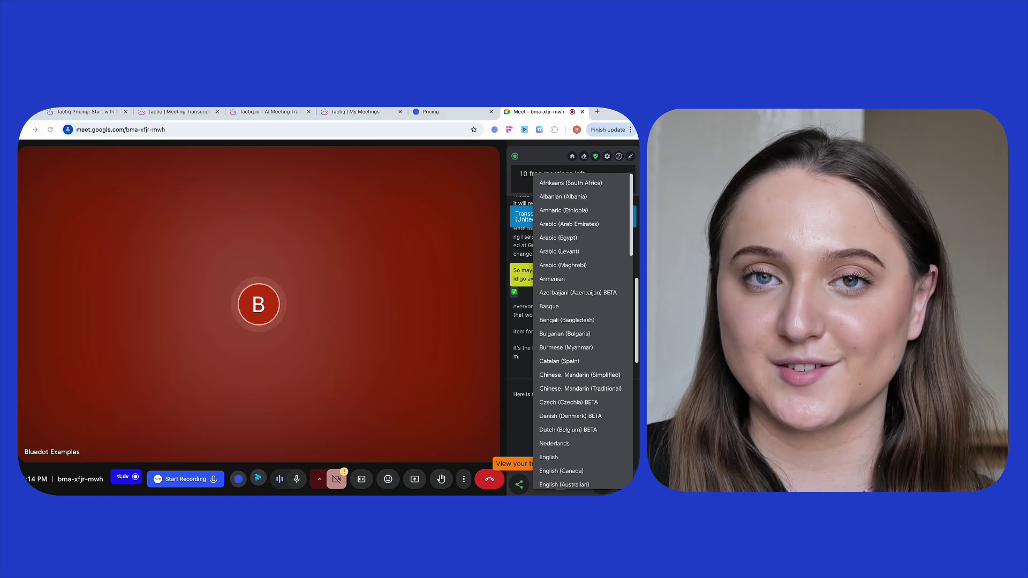
{"action": "scroll", "coordinate": [590, 256], "scroll_direction": "down", "scroll_amount": 4}
{"action": "scroll", "coordinate": [591, 256], "scroll_direction": "down", "scroll_amount": 5}
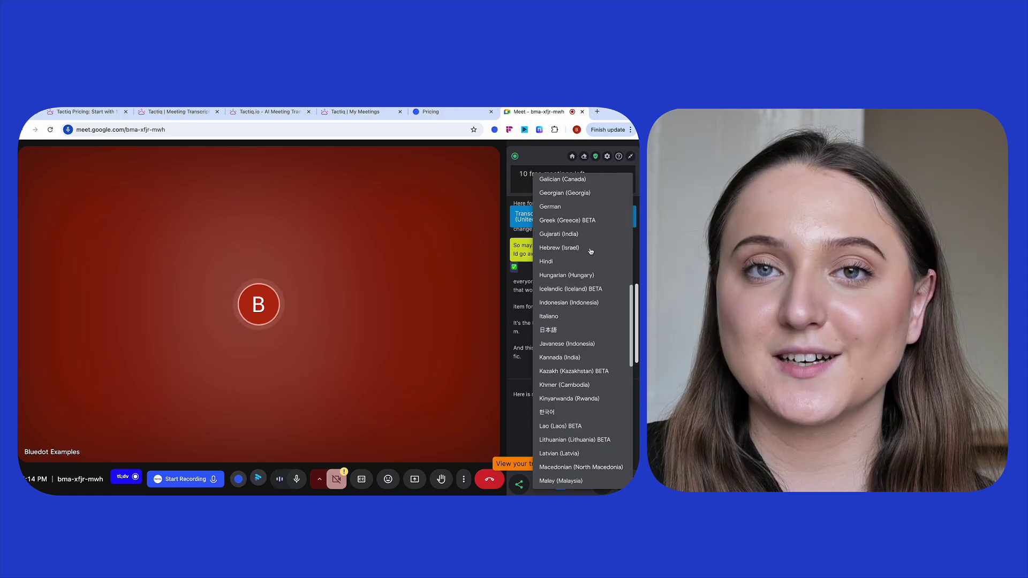
{"action": "scroll", "coordinate": [590, 249], "scroll_direction": "up", "scroll_amount": 8}
{"action": "scroll", "coordinate": [591, 243], "scroll_direction": "up", "scroll_amount": 2}
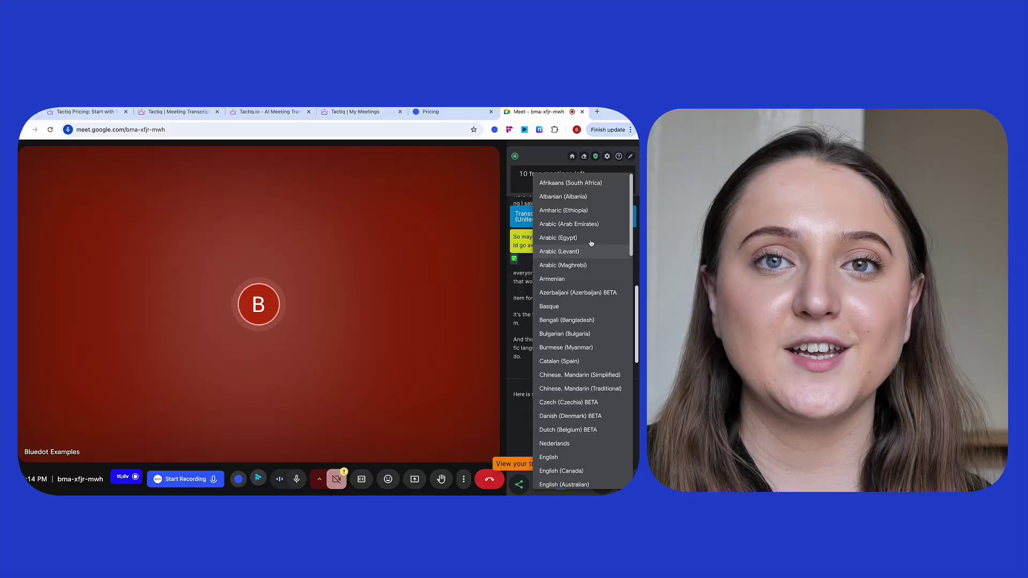
{"action": "left_click", "coordinate": [529, 258]}
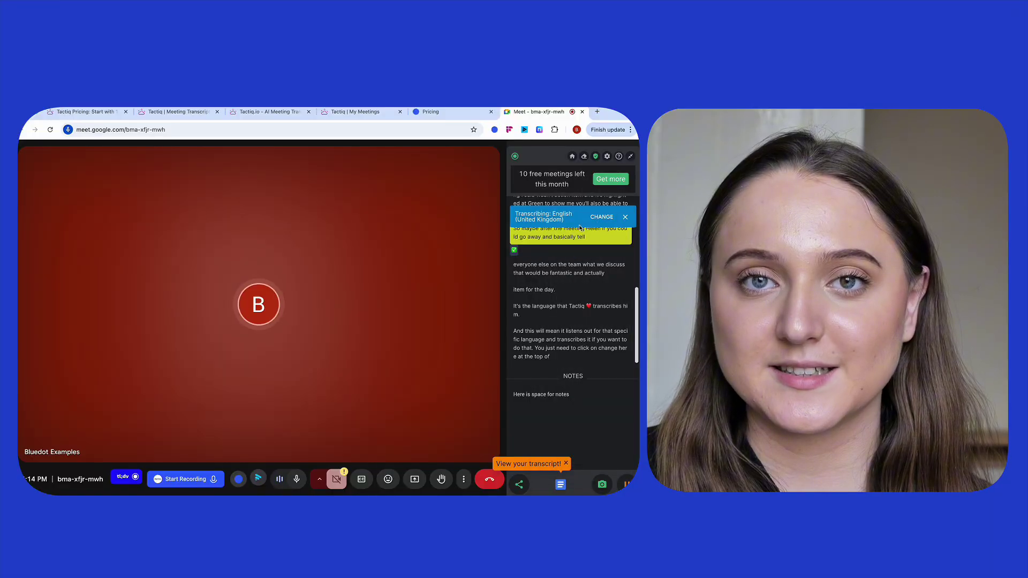
Keep English as the transcription language and pause the live transcription.
{"action": "left_click", "coordinate": [602, 217]}
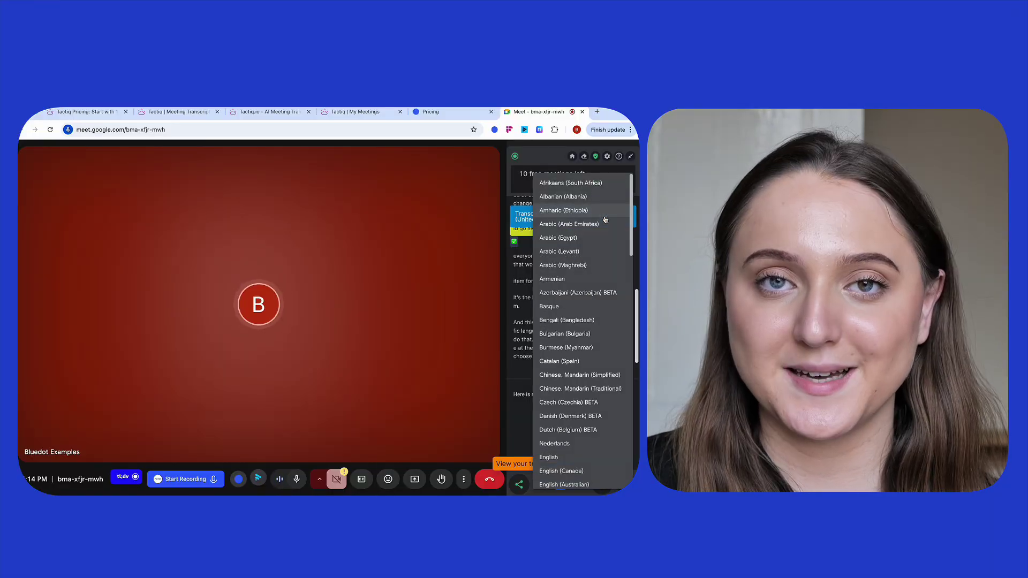
{"action": "scroll", "coordinate": [594, 241], "scroll_direction": "down", "scroll_amount": 4}
{"action": "scroll", "coordinate": [587, 225], "scroll_direction": "down", "scroll_amount": 4}
{"action": "scroll", "coordinate": [582, 209], "scroll_direction": "down", "scroll_amount": 4}
{"action": "scroll", "coordinate": [579, 193], "scroll_direction": "down", "scroll_amount": 2}
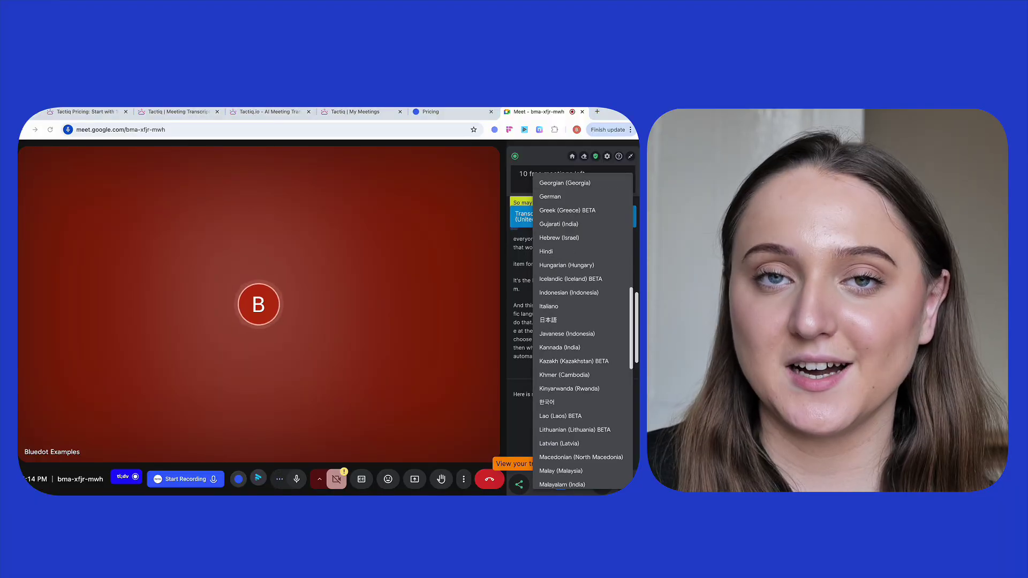
{"action": "key", "text": "Escape"}
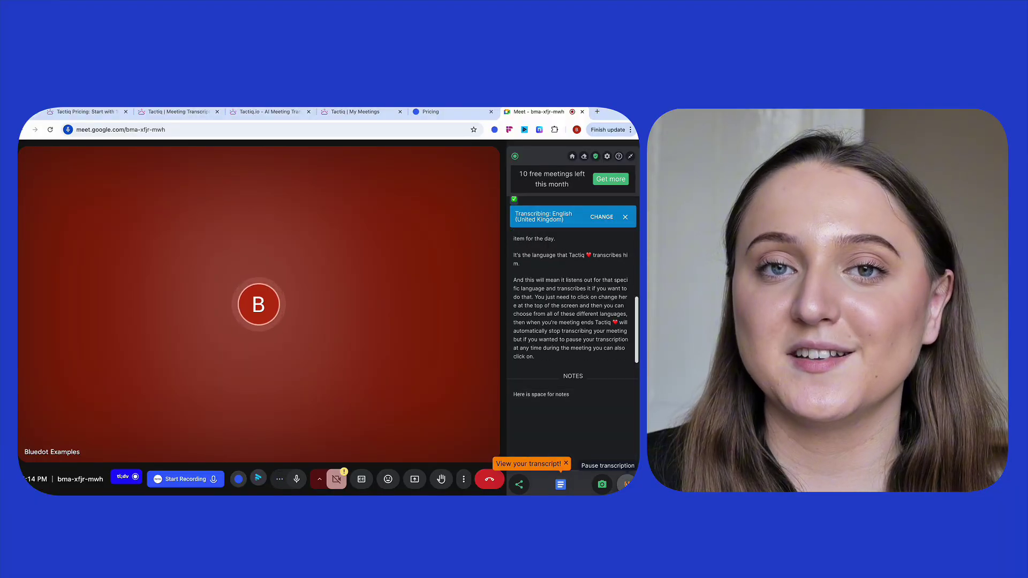
{"action": "left_click", "coordinate": [626, 483]}
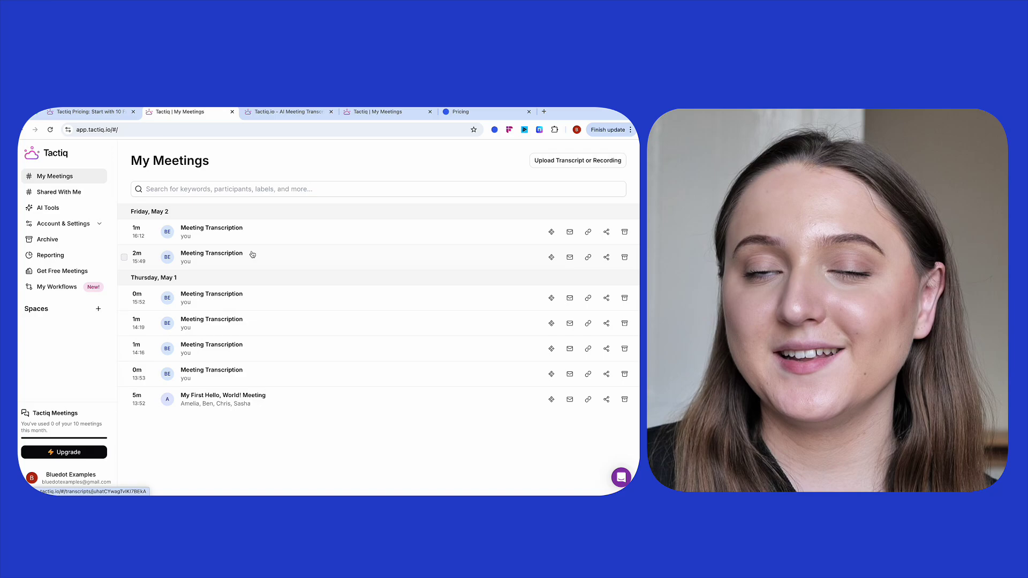
Open Friday's two-minute Meeting Transcription from My Meetings.
{"action": "left_click", "coordinate": [252, 254]}
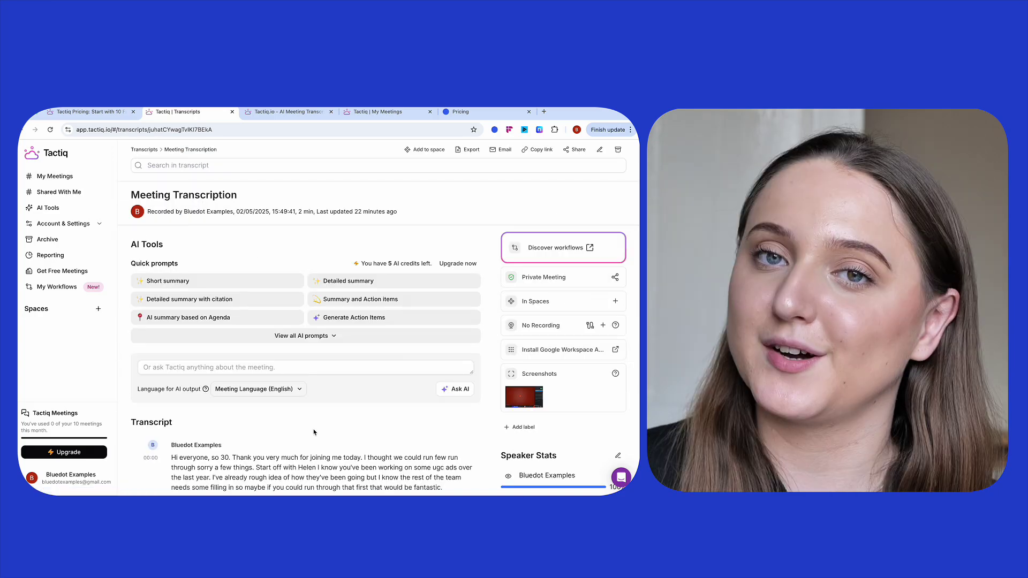
{"action": "scroll", "coordinate": [313, 429], "scroll_direction": "down", "scroll_amount": 3}
{"action": "scroll", "coordinate": [314, 429], "scroll_direction": "down", "scroll_amount": 3}
{"action": "scroll", "coordinate": [313, 429], "scroll_direction": "down", "scroll_amount": 3}
{"action": "scroll", "coordinate": [314, 431], "scroll_direction": "down", "scroll_amount": 3}
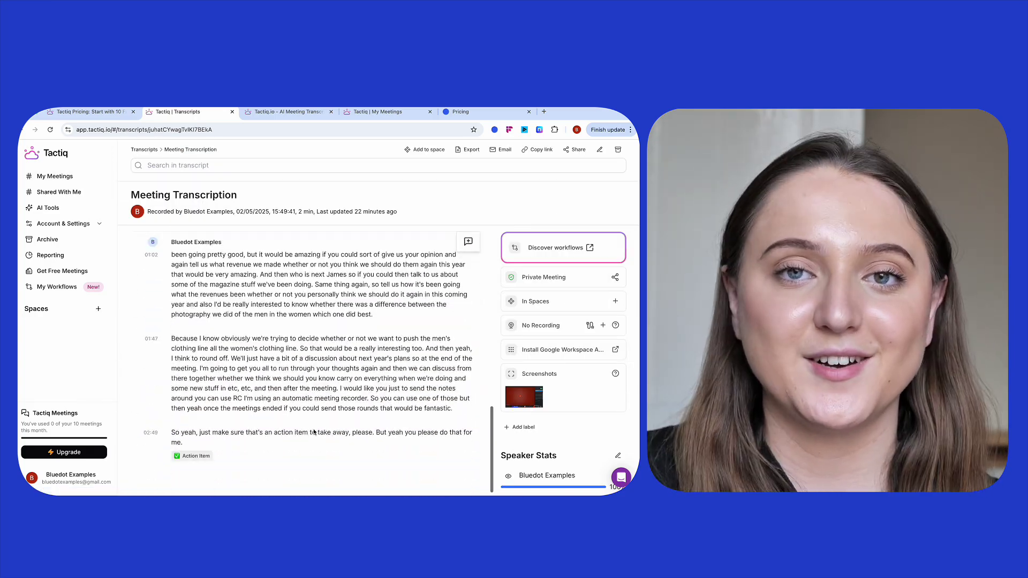
{"action": "scroll", "coordinate": [314, 431], "scroll_direction": "up", "scroll_amount": 2}
{"action": "scroll", "coordinate": [313, 431], "scroll_direction": "up", "scroll_amount": 2}
{"action": "scroll", "coordinate": [313, 431], "scroll_direction": "down", "scroll_amount": 2}
{"action": "scroll", "coordinate": [313, 432], "scroll_direction": "down", "scroll_amount": 3}
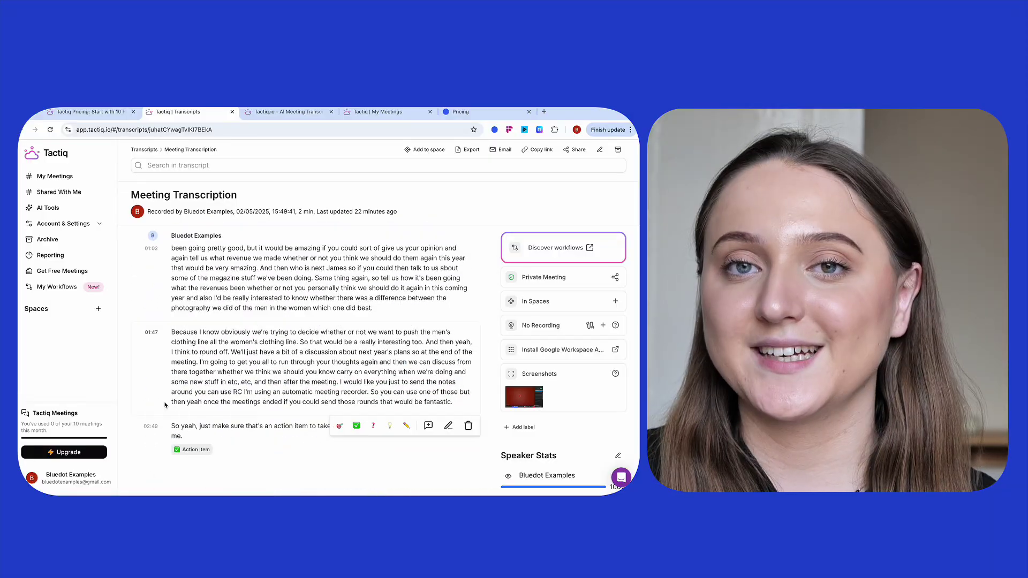
{"action": "scroll", "coordinate": [313, 402], "scroll_direction": "up", "scroll_amount": 3}
{"action": "scroll", "coordinate": [313, 401], "scroll_direction": "up", "scroll_amount": 4}
{"action": "scroll", "coordinate": [313, 402], "scroll_direction": "up", "scroll_amount": 4}
{"action": "scroll", "coordinate": [282, 381], "scroll_direction": "up", "scroll_amount": 3}
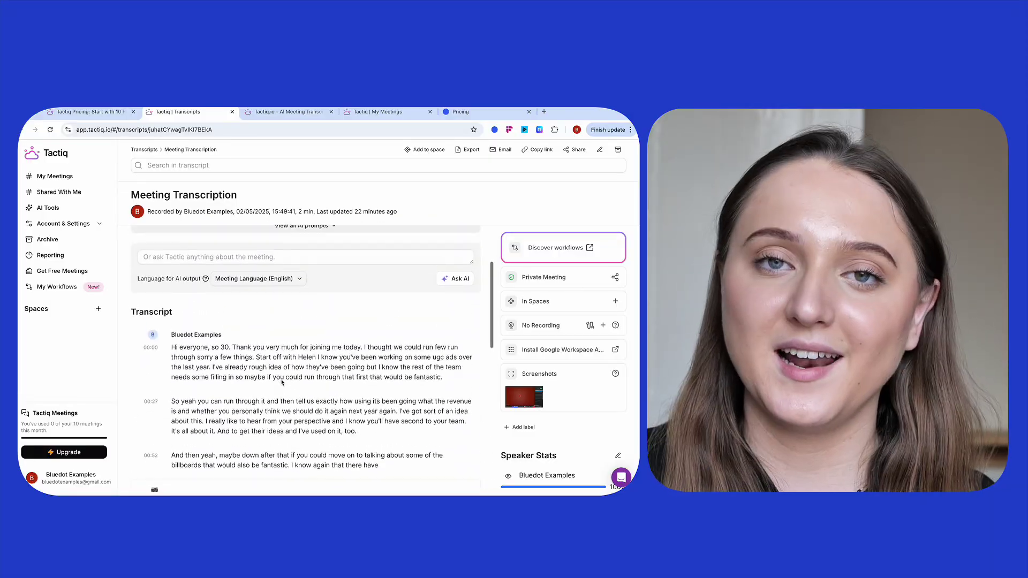
{"action": "scroll", "coordinate": [283, 381], "scroll_direction": "up", "scroll_amount": 3}
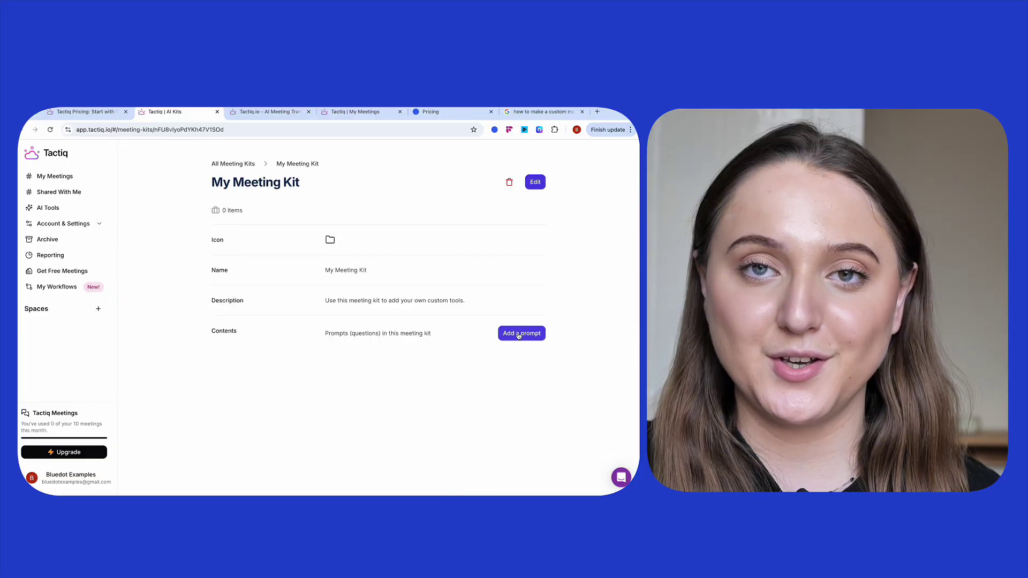
Start a new custom AI prompt asking about return on investment.
{"action": "left_click", "coordinate": [518, 336]}
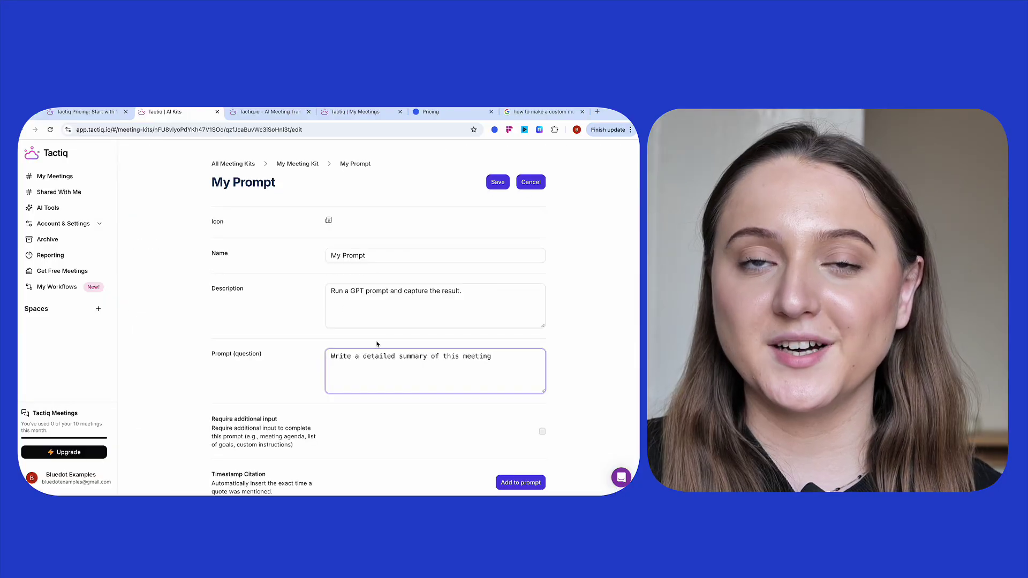
{"action": "scroll", "coordinate": [382, 338], "scroll_direction": "down", "scroll_amount": 1}
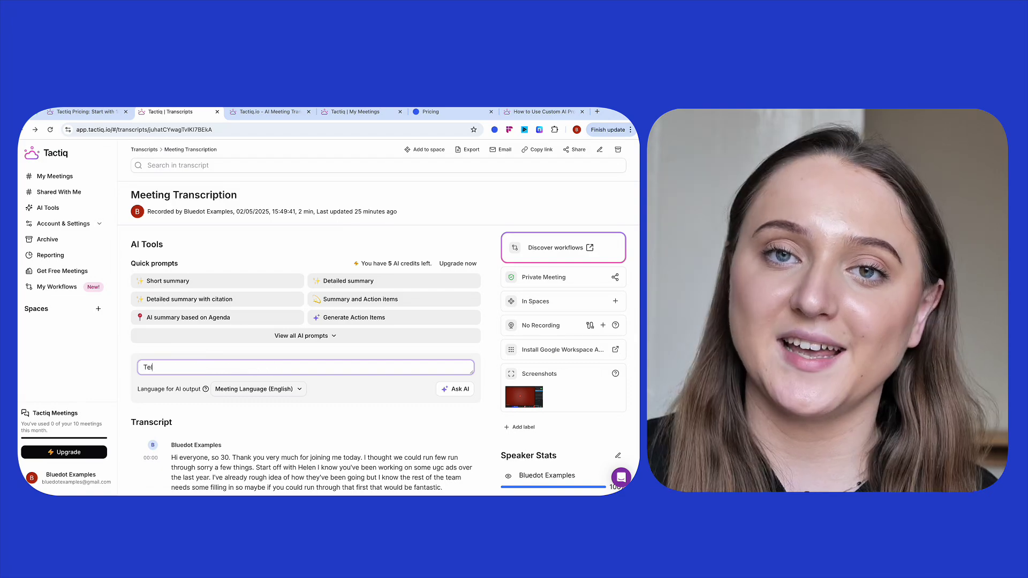
{"action": "type", "text": "l me"}
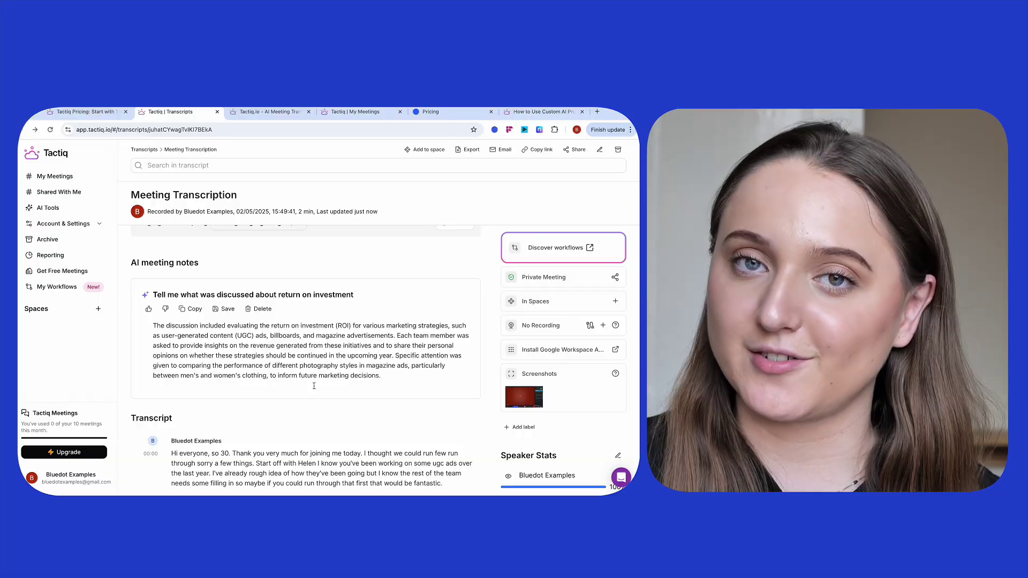
{"action": "scroll", "coordinate": [313, 389], "scroll_direction": "down", "scroll_amount": 5}
{"action": "scroll", "coordinate": [314, 389], "scroll_direction": "down", "scroll_amount": 3}
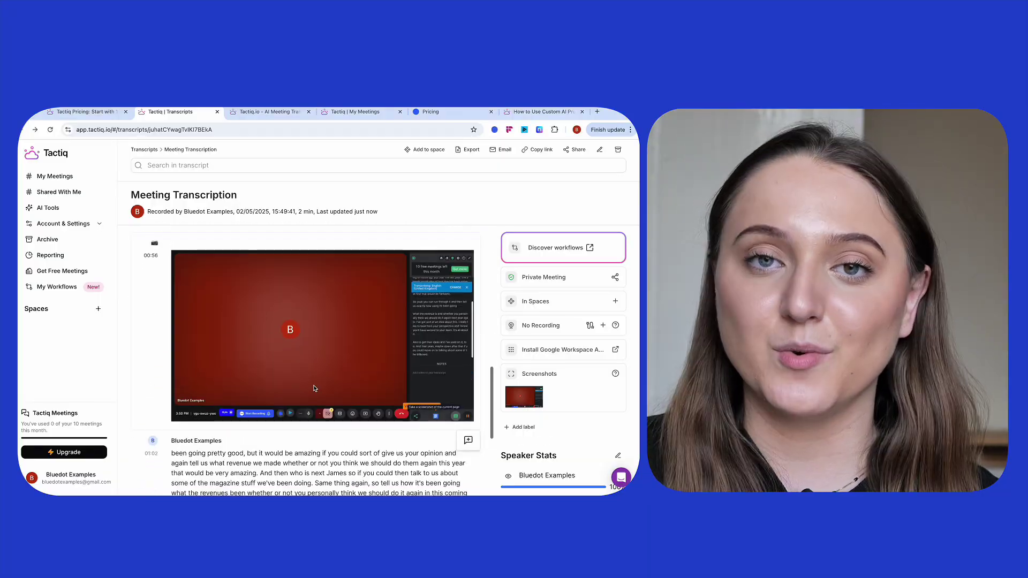
{"action": "scroll", "coordinate": [314, 389], "scroll_direction": "down", "scroll_amount": 5}
{"action": "scroll", "coordinate": [314, 388], "scroll_direction": "up", "scroll_amount": 3}
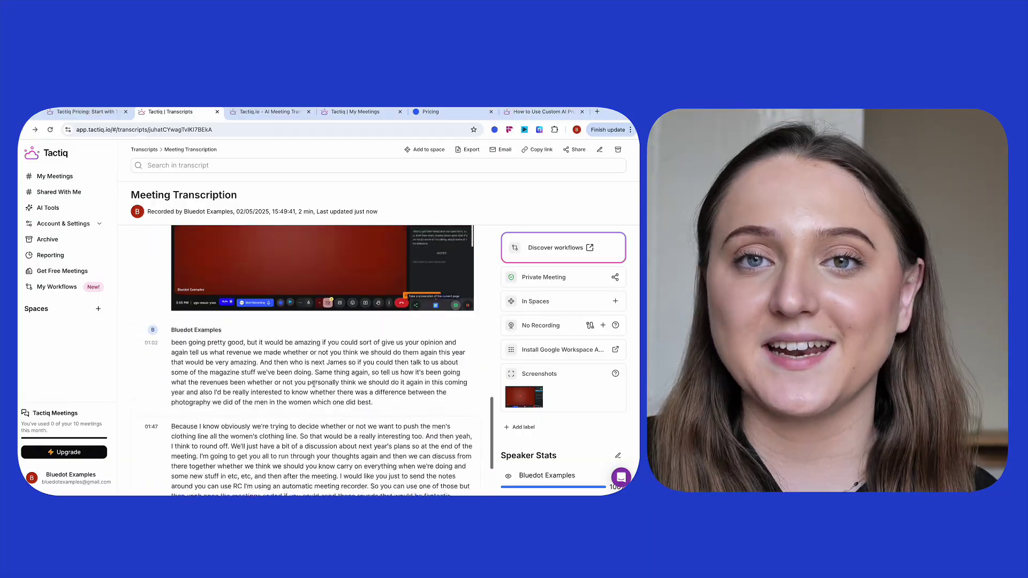
{"action": "scroll", "coordinate": [315, 389], "scroll_direction": "up", "scroll_amount": 4}
{"action": "scroll", "coordinate": [314, 388], "scroll_direction": "up", "scroll_amount": 4}
{"action": "scroll", "coordinate": [314, 388], "scroll_direction": "up", "scroll_amount": 3}
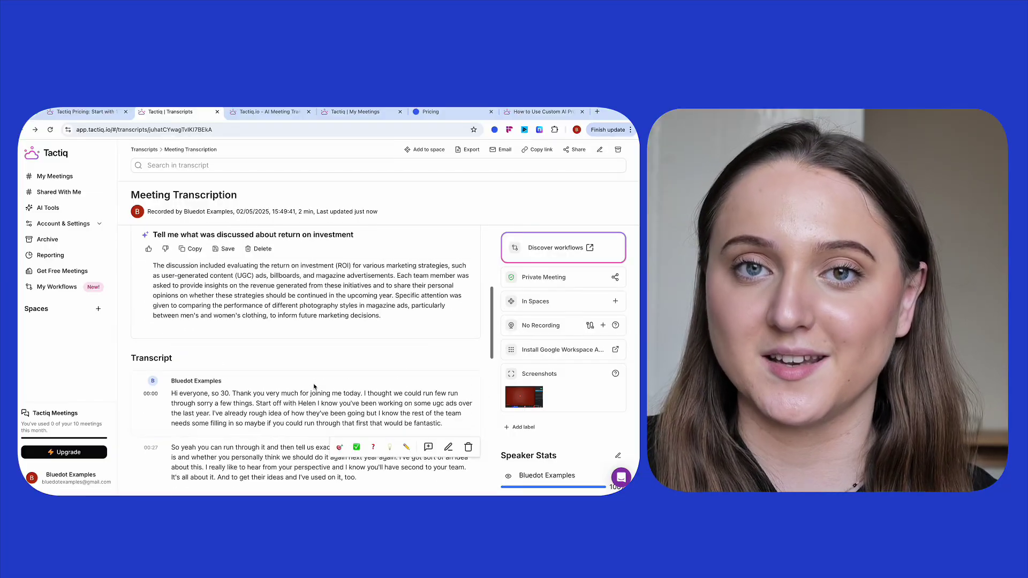
{"action": "scroll", "coordinate": [314, 388], "scroll_direction": "up", "scroll_amount": 4}
{"action": "scroll", "coordinate": [314, 388], "scroll_direction": "up", "scroll_amount": 1}
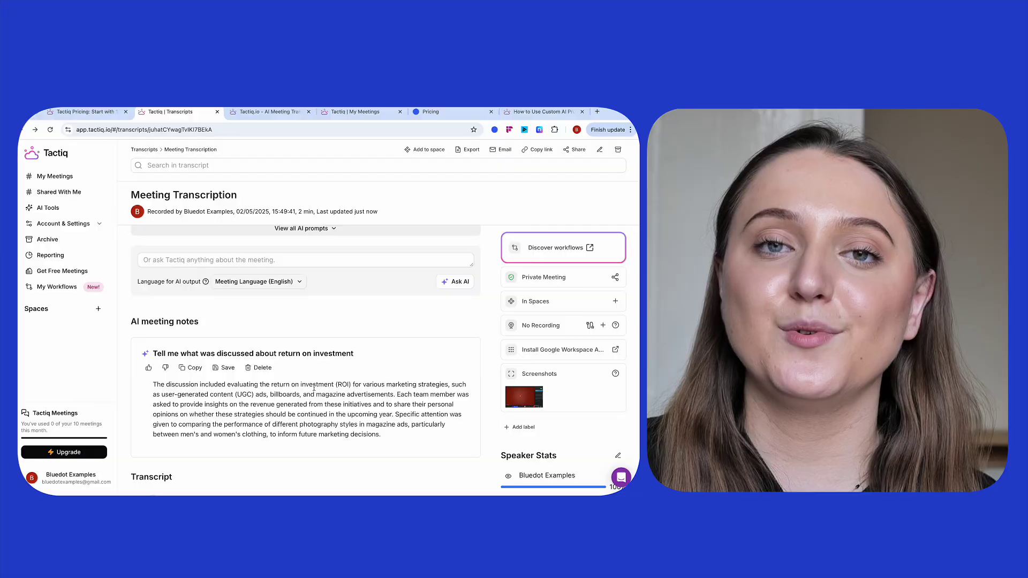
{"action": "scroll", "coordinate": [314, 388], "scroll_direction": "down", "scroll_amount": 5}
{"action": "scroll", "coordinate": [315, 388], "scroll_direction": "down", "scroll_amount": 3}
{"action": "scroll", "coordinate": [314, 388], "scroll_direction": "down", "scroll_amount": 2}
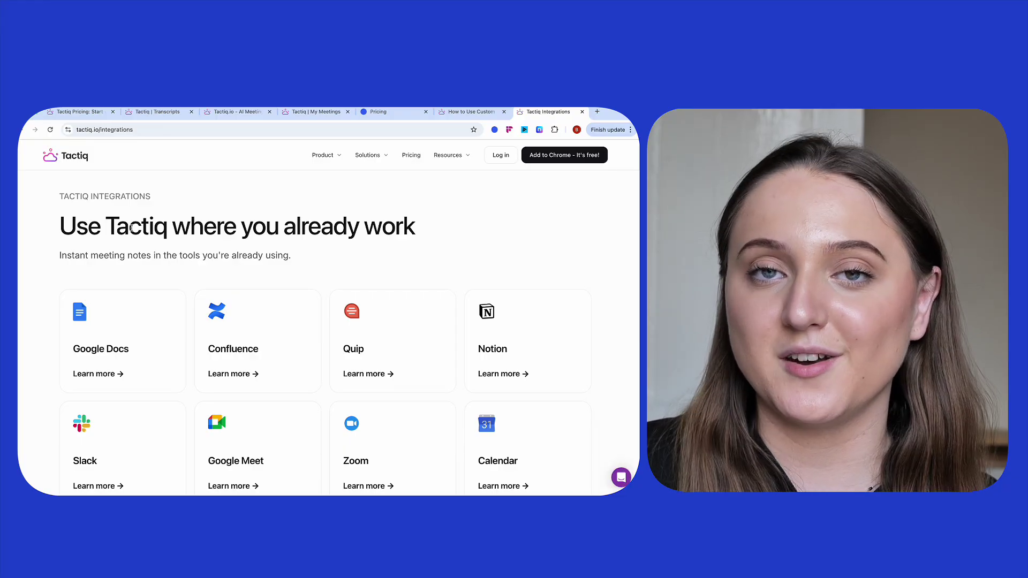
{"action": "scroll", "coordinate": [530, 321], "scroll_direction": "down", "scroll_amount": 2}
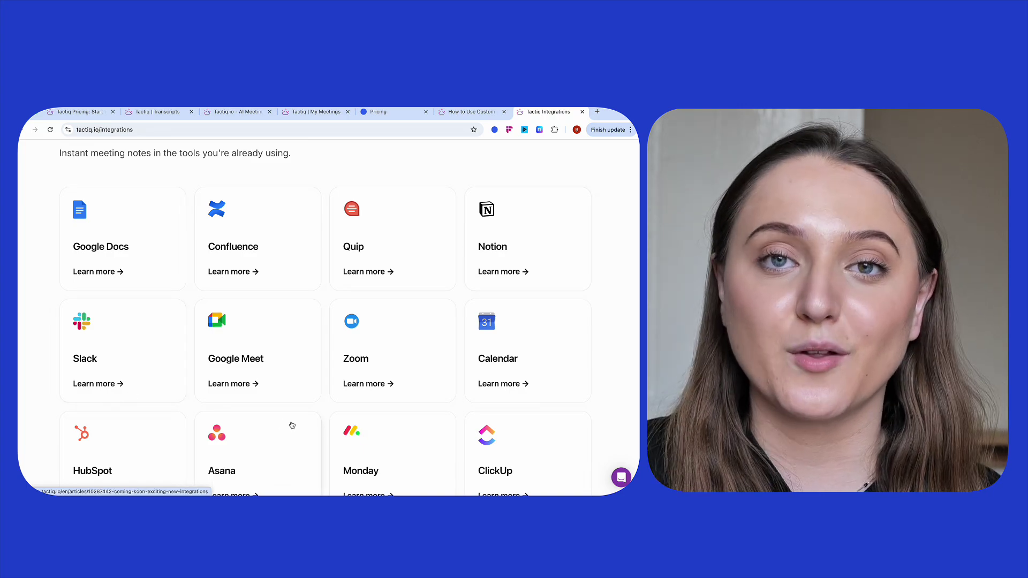
{"action": "scroll", "coordinate": [292, 424], "scroll_direction": "down", "scroll_amount": 2}
{"action": "scroll", "coordinate": [291, 426], "scroll_direction": "down", "scroll_amount": 2}
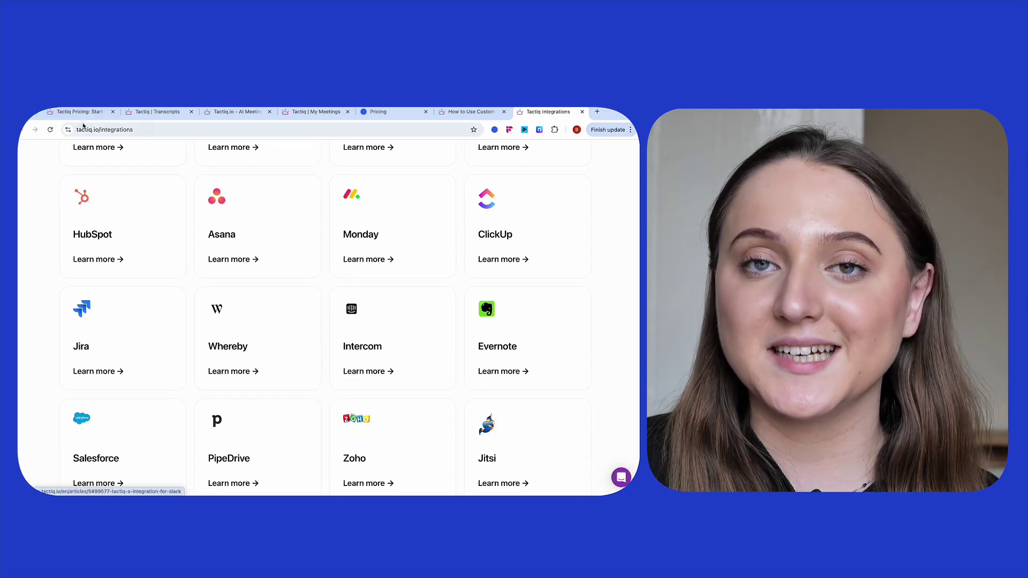
Switch from the integrations list to the Tactiq Pricing tab.
{"action": "left_click", "coordinate": [79, 112]}
{"action": "scroll", "coordinate": [269, 328], "scroll_direction": "down", "scroll_amount": 5}
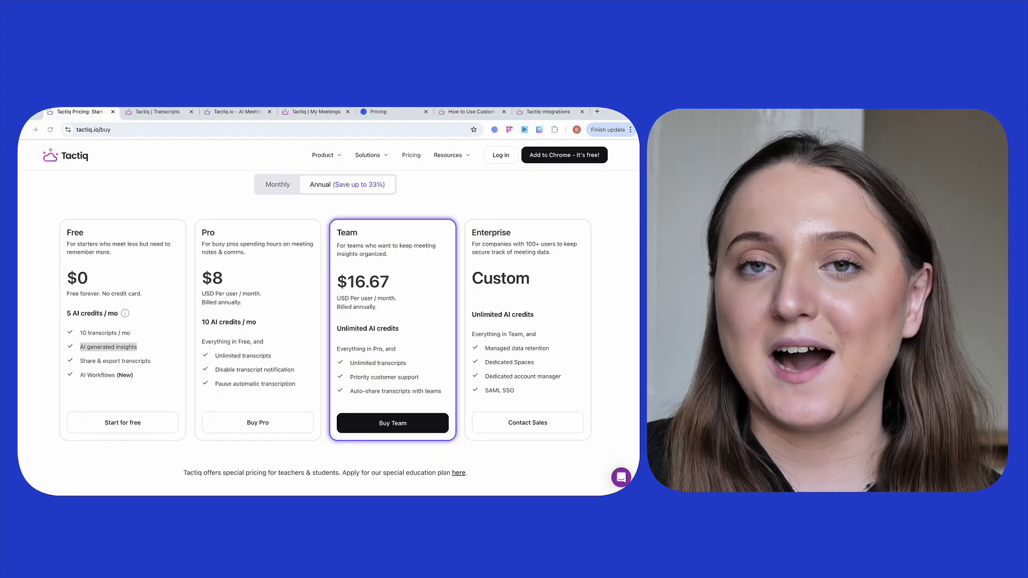
{"action": "left_click", "coordinate": [207, 222]}
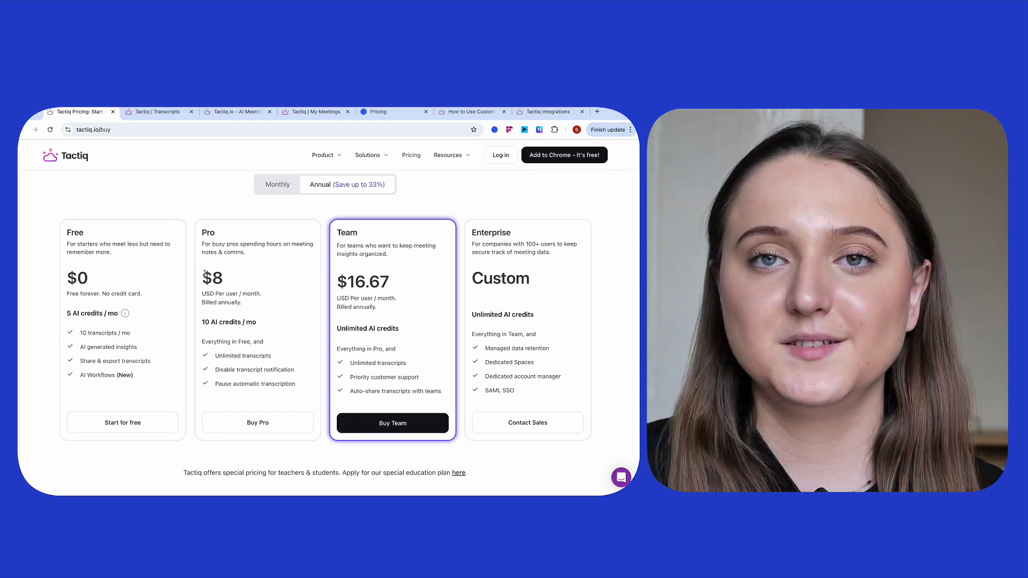
{"action": "left_click_drag", "start_coordinate": [202, 277], "coordinate": [224, 279]}
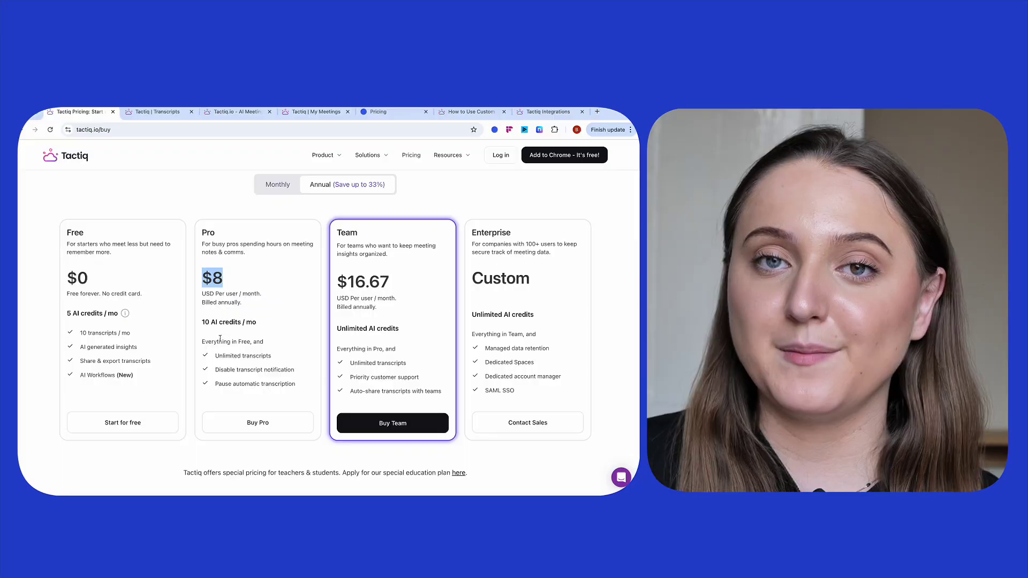
{"action": "left_click_drag", "start_coordinate": [215, 357], "coordinate": [286, 357]}
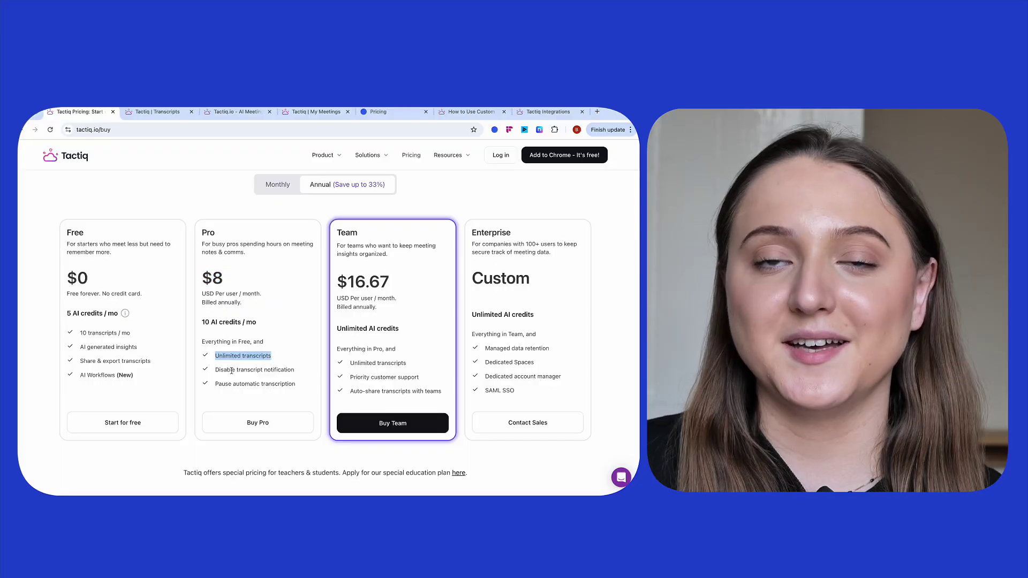
{"action": "mouse_move", "coordinate": [215, 370]}
{"action": "left_mouse_down"}
{"action": "mouse_move", "coordinate": [263, 370]}
{"action": "mouse_move", "coordinate": [292, 384]}
{"action": "left_mouse_up"}
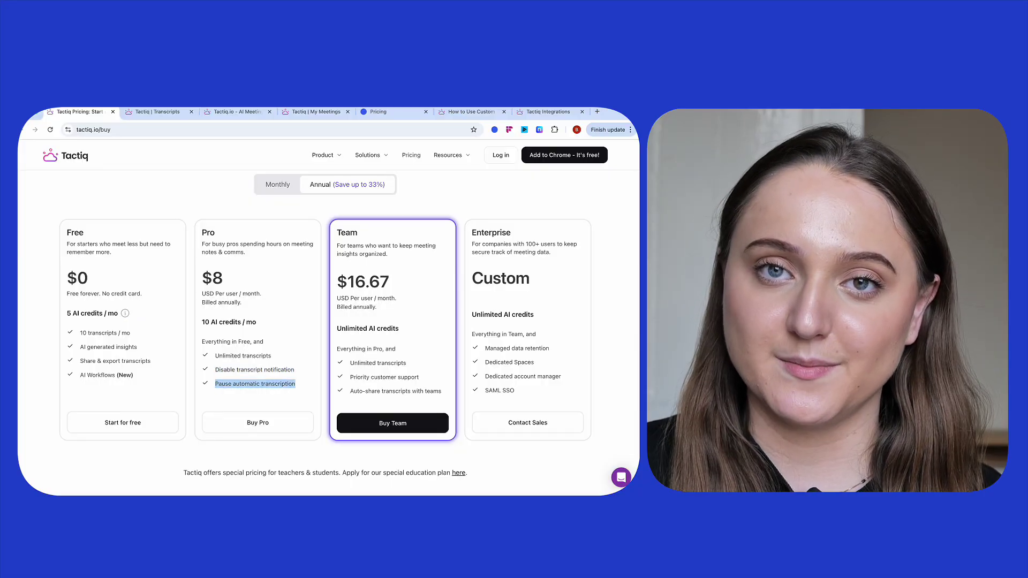
{"action": "scroll", "coordinate": [321, 390], "scroll_direction": "down", "scroll_amount": 5}
{"action": "scroll", "coordinate": [320, 390], "scroll_direction": "down", "scroll_amount": 3}
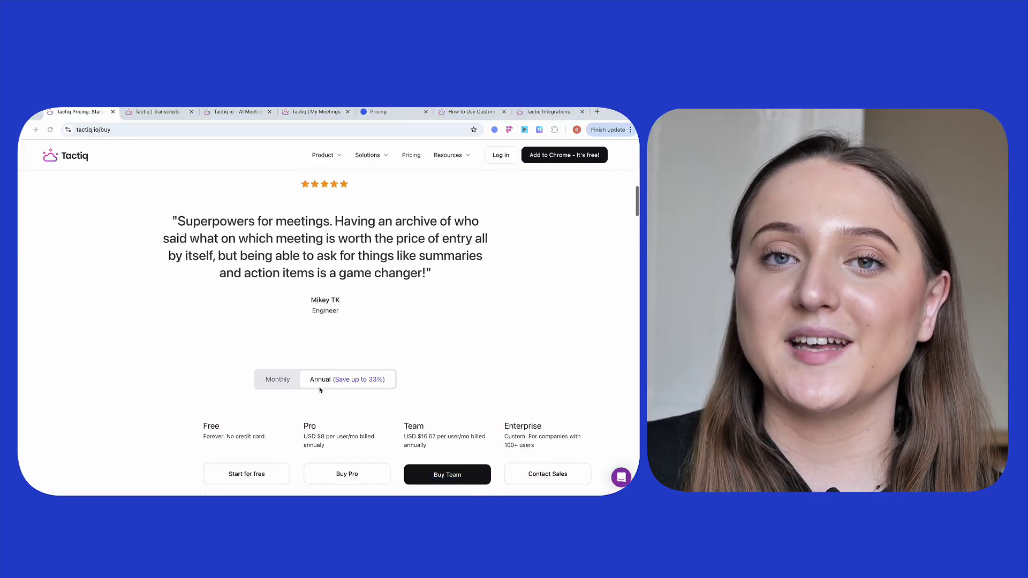
{"action": "scroll", "coordinate": [320, 390], "scroll_direction": "down", "scroll_amount": 5}
{"action": "scroll", "coordinate": [368, 340], "scroll_direction": "down", "scroll_amount": 5}
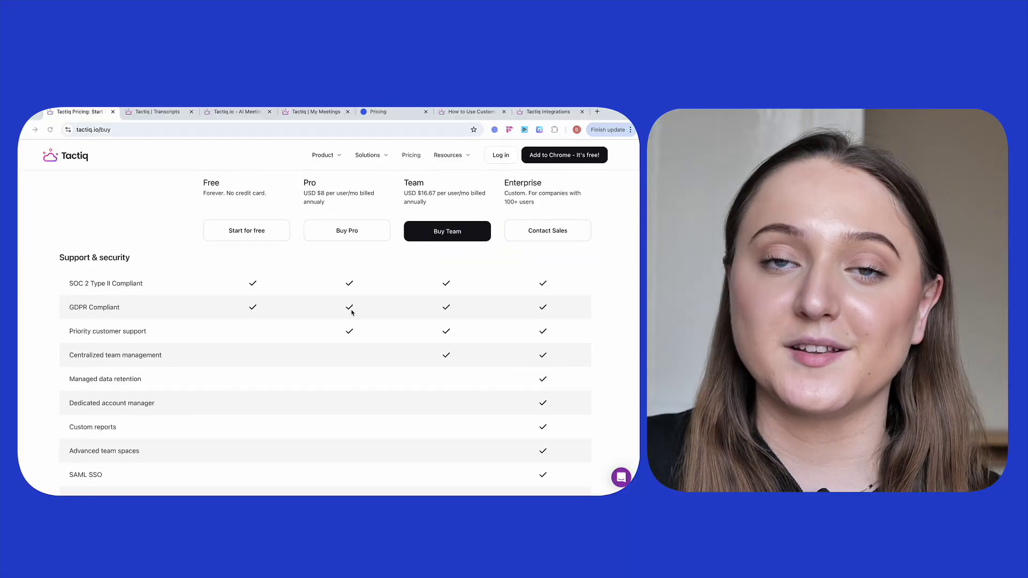
{"action": "scroll", "coordinate": [337, 316], "scroll_direction": "up", "scroll_amount": 10}
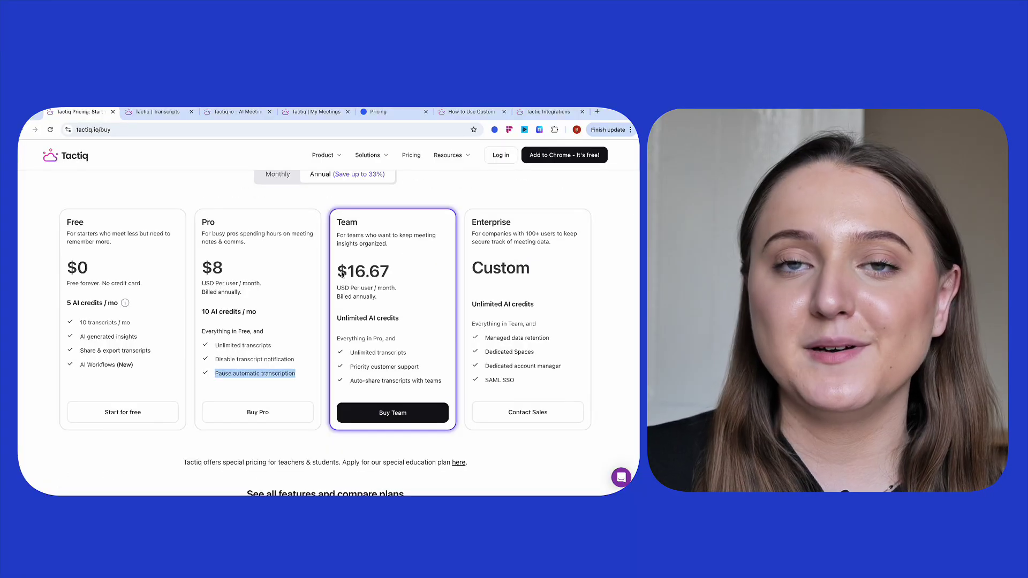
{"action": "left_click_drag", "start_coordinate": [338, 270], "coordinate": [395, 275]}
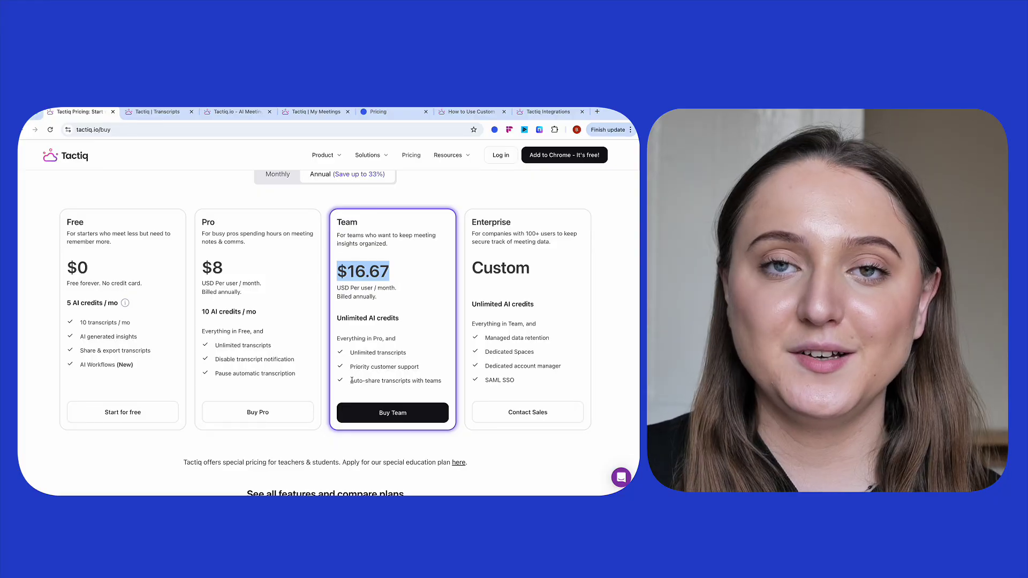
{"action": "left_click_drag", "start_coordinate": [351, 380], "coordinate": [449, 383]}
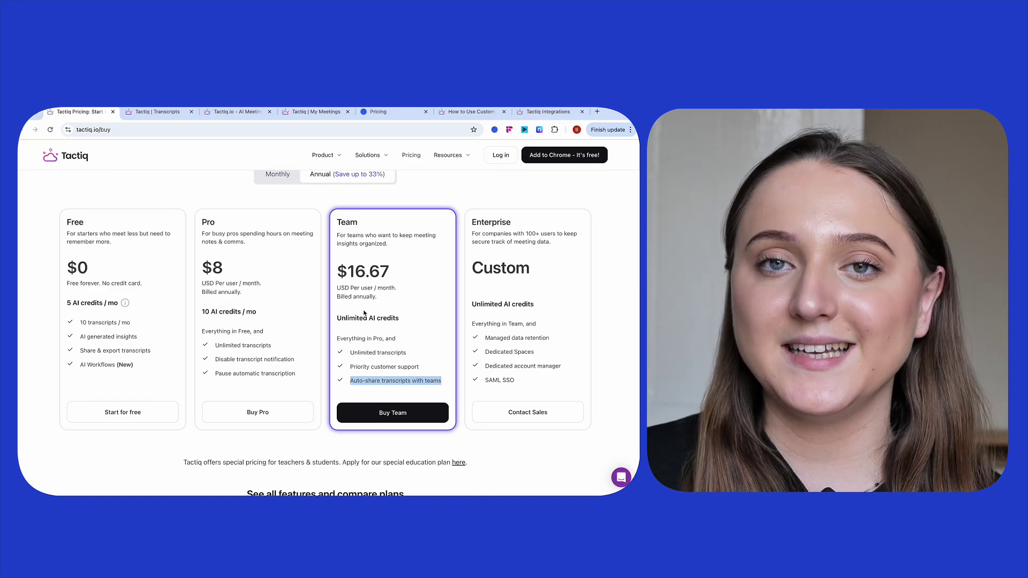
{"action": "scroll", "coordinate": [386, 362], "scroll_direction": "down", "scroll_amount": 10}
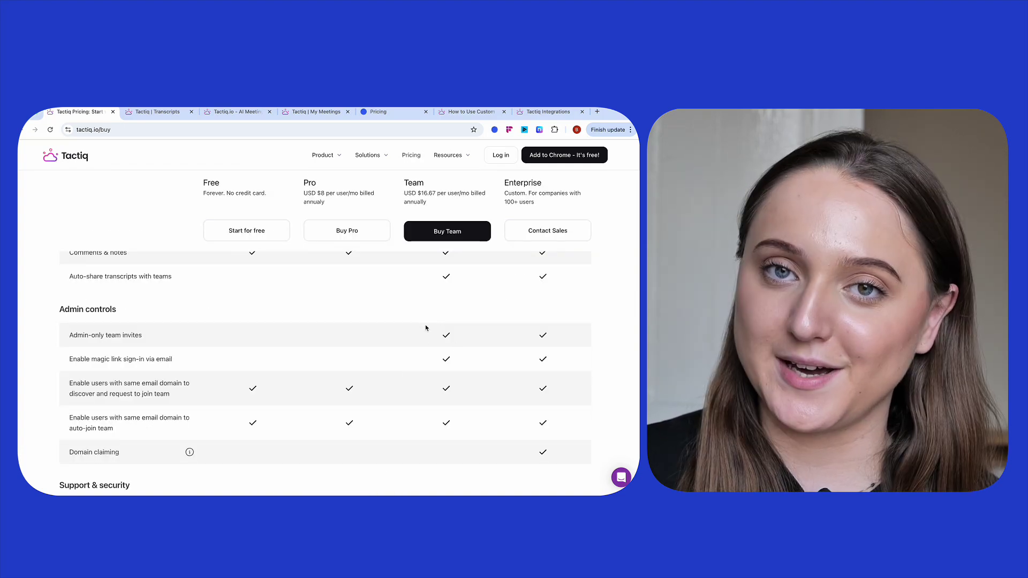
{"action": "scroll", "coordinate": [446, 387], "scroll_direction": "up", "scroll_amount": 10}
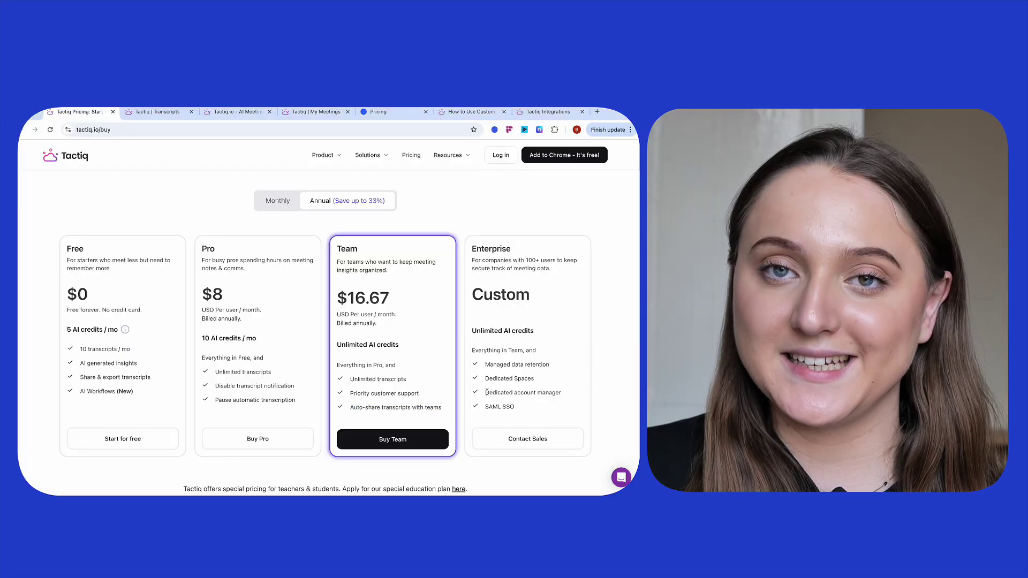
{"action": "left_click_drag", "start_coordinate": [485, 392], "coordinate": [570, 392]}
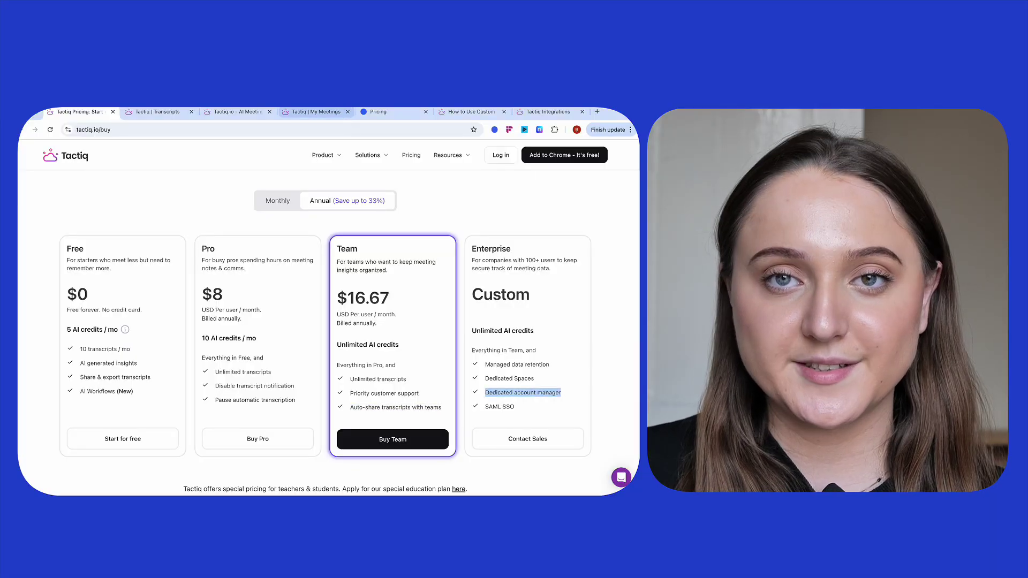